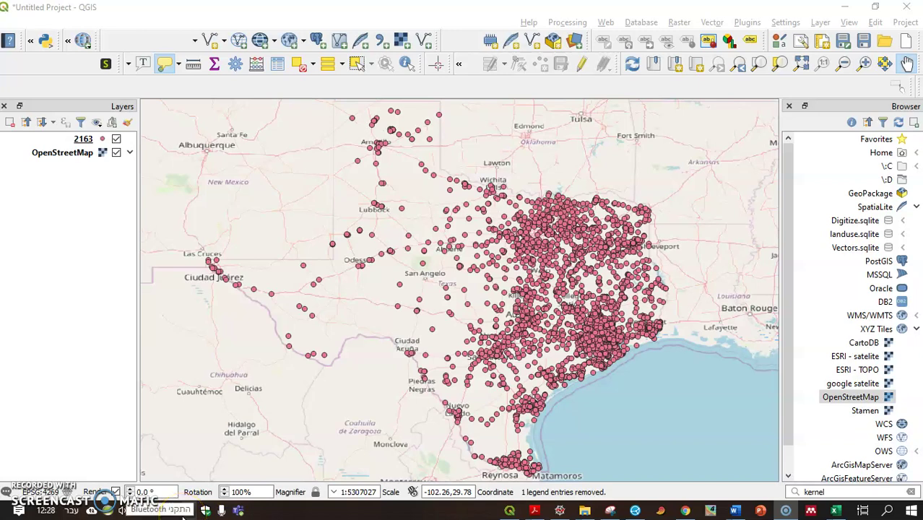
Inspect several outfall points, including one near Houston, and check the dataset download page
left_click(478, 330)
mouse_move(483, 329)
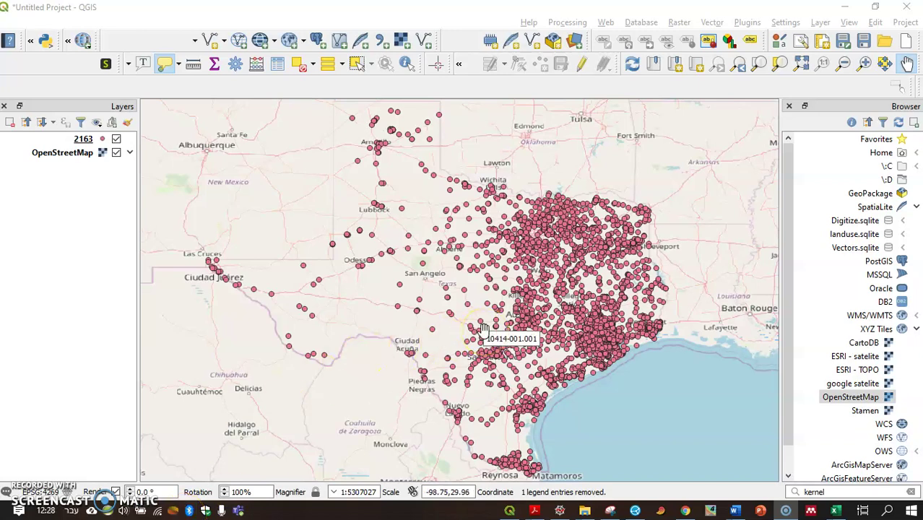
left_click(491, 327)
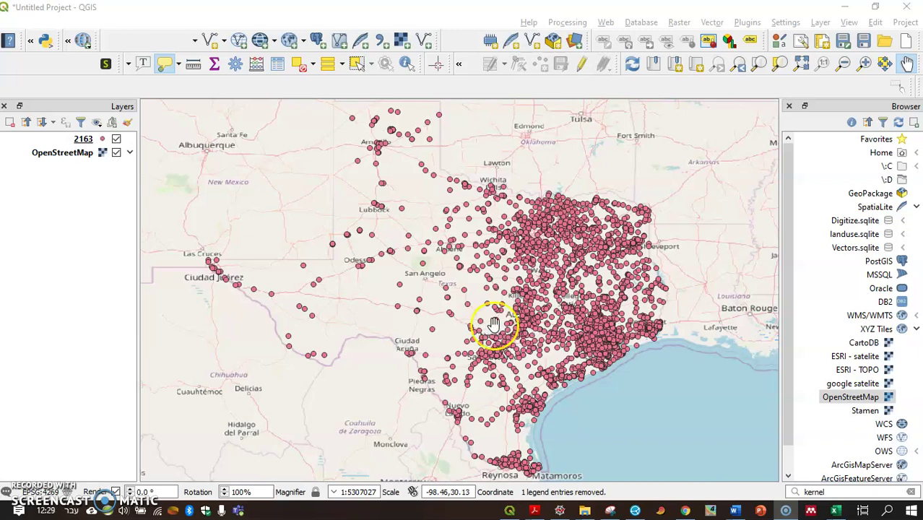
left_click(635, 332)
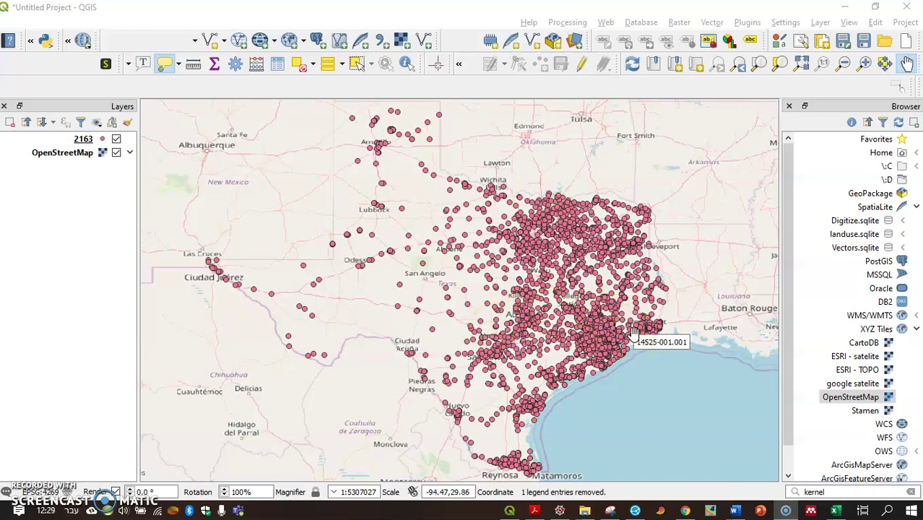
key("alt+Tab")
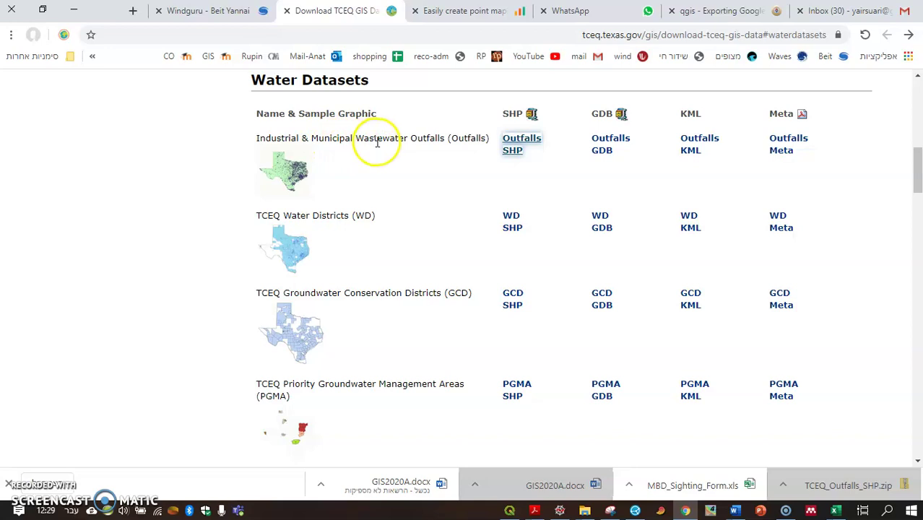
key("alt+Tab")
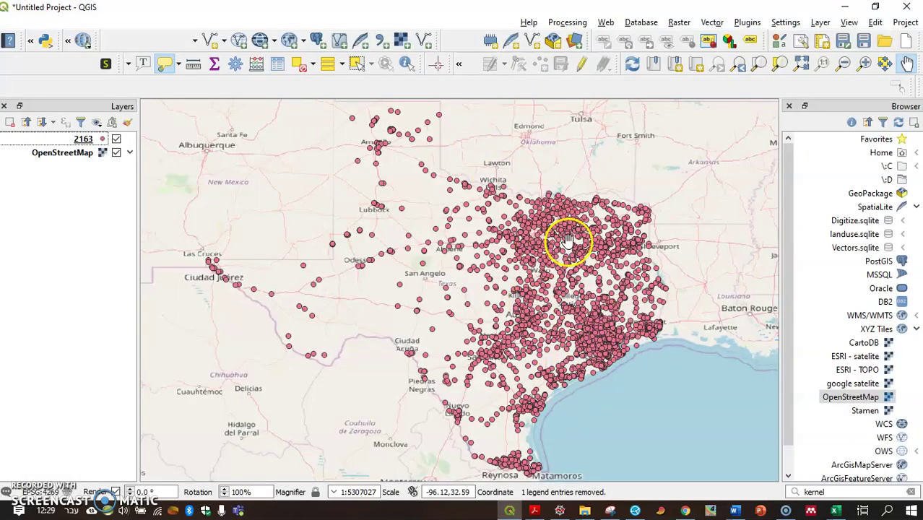
mouse_move(582, 239)
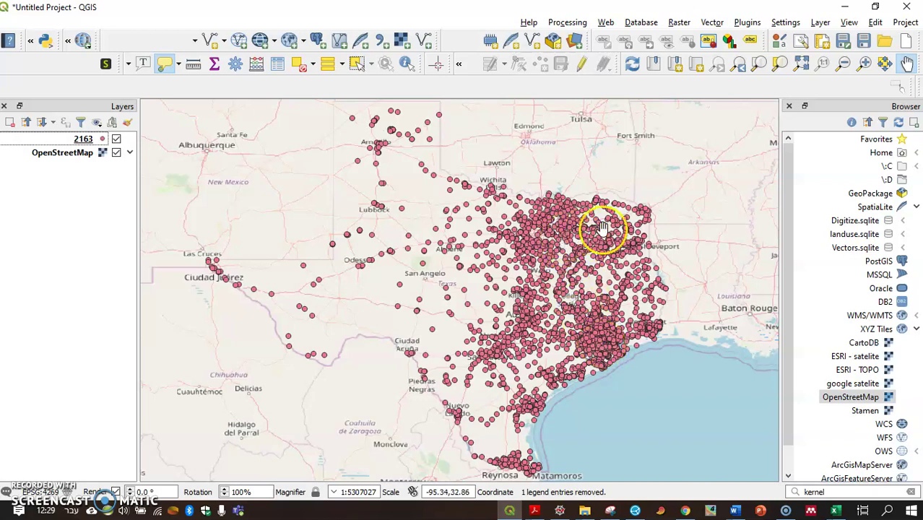
mouse_move(591, 330)
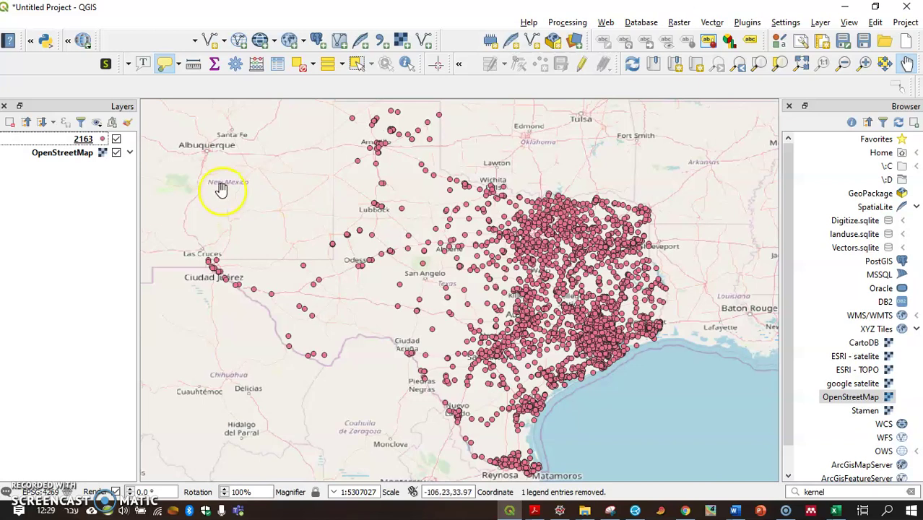
Assign layer 2163 the EPSG:2163 US National Atlas Equal Area coordinate reference system
left_click(81, 138)
right_click(81, 138)
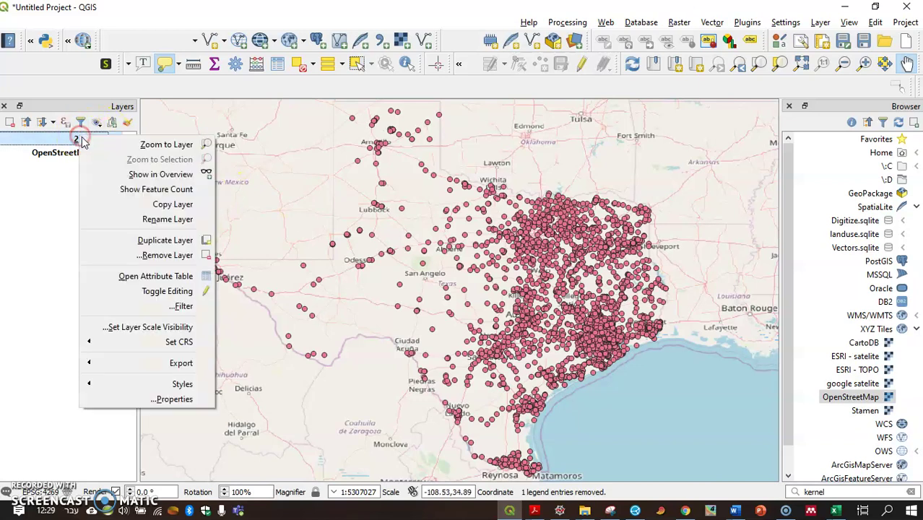
left_click(162, 345)
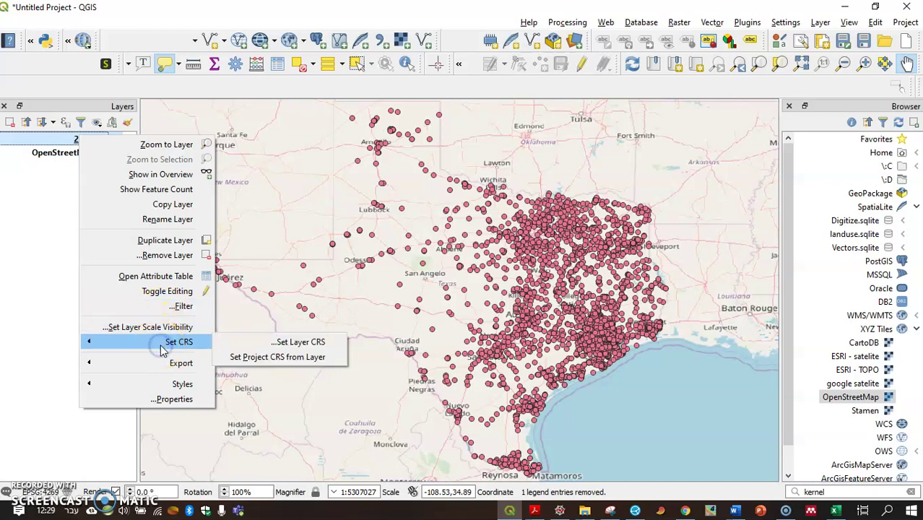
left_click(245, 342)
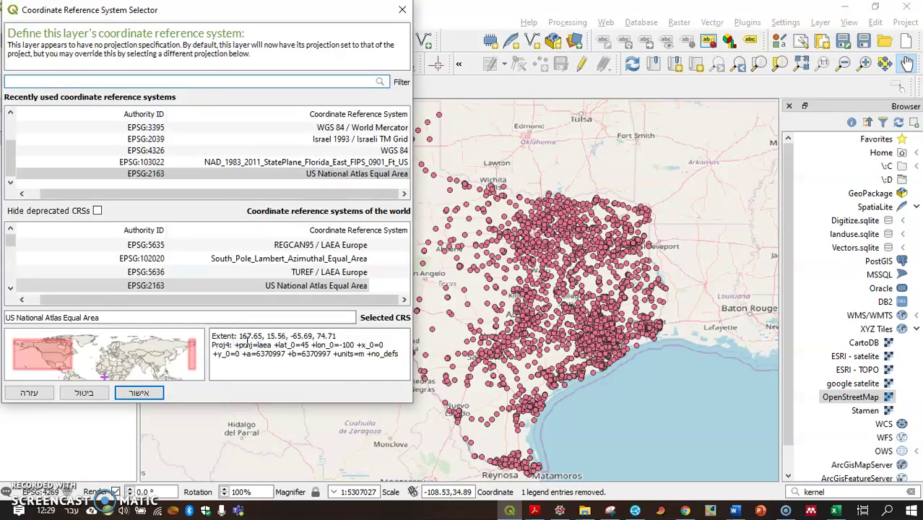
left_click(289, 174)
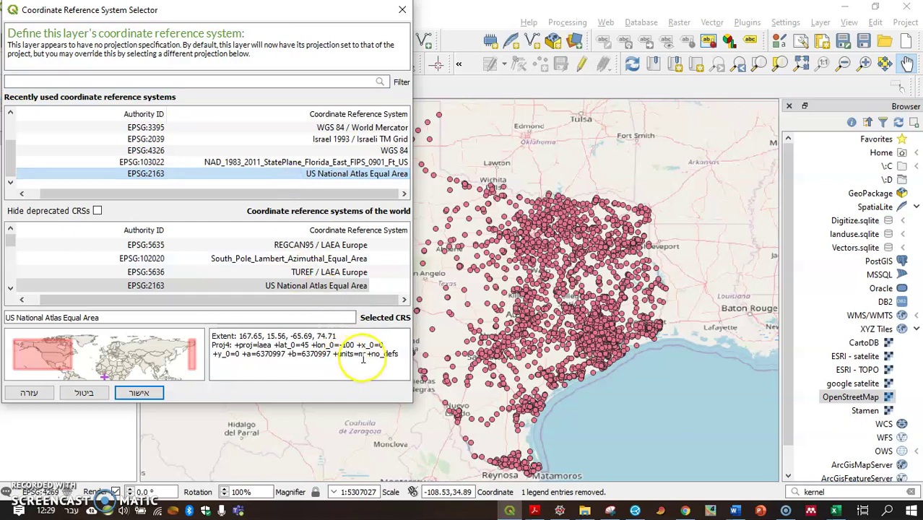
left_click(130, 394)
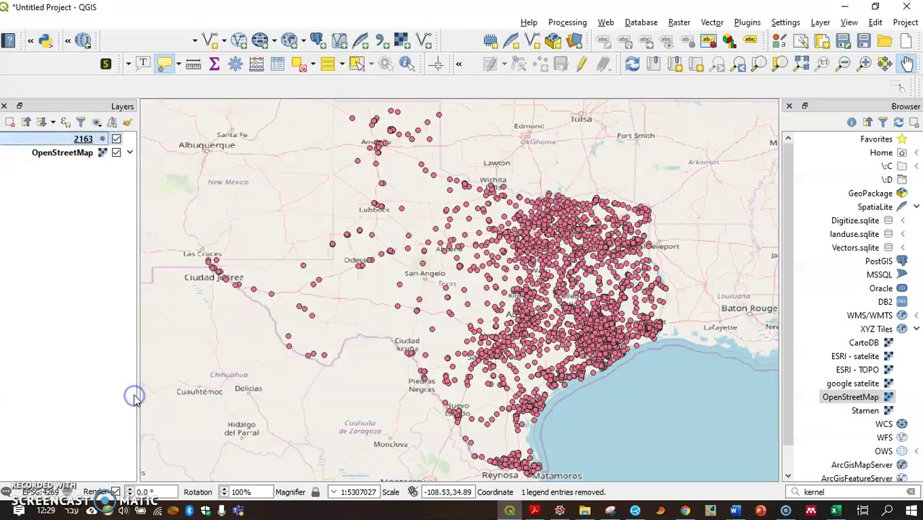
right_click(83, 139)
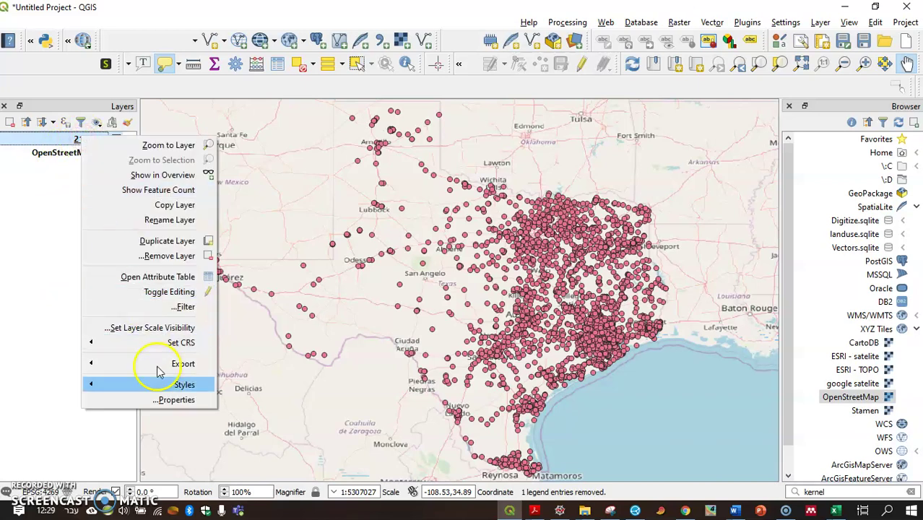
Find 'kernel' in the locator and launch Heatmap (Kernel Density Estimation) on layer 2163
left_click(35, 322)
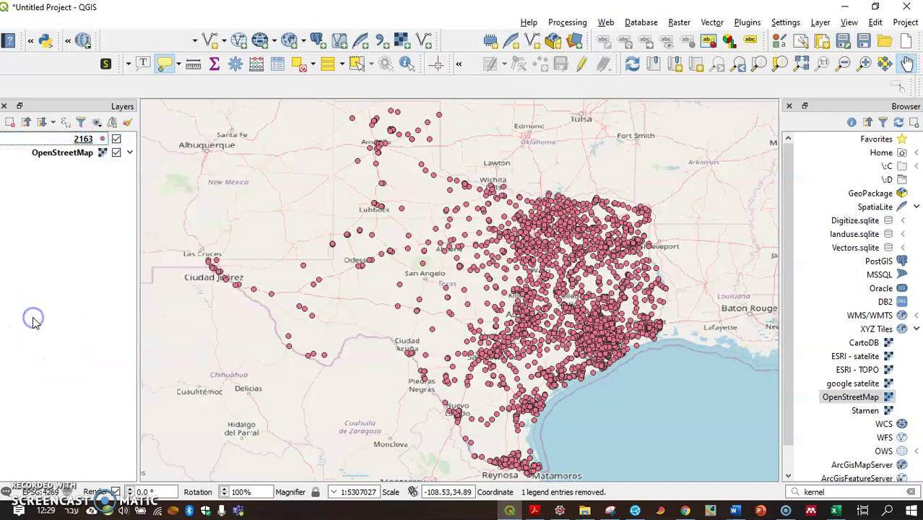
left_click(834, 492)
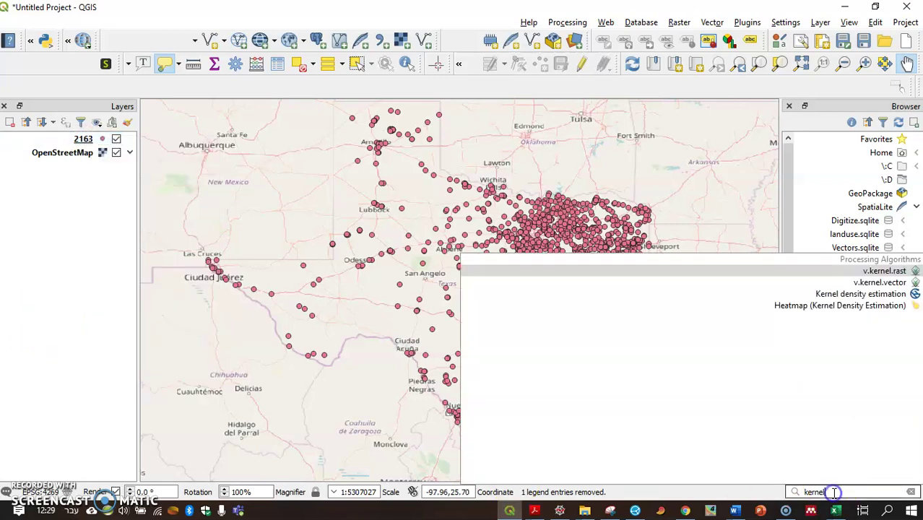
left_click(806, 307)
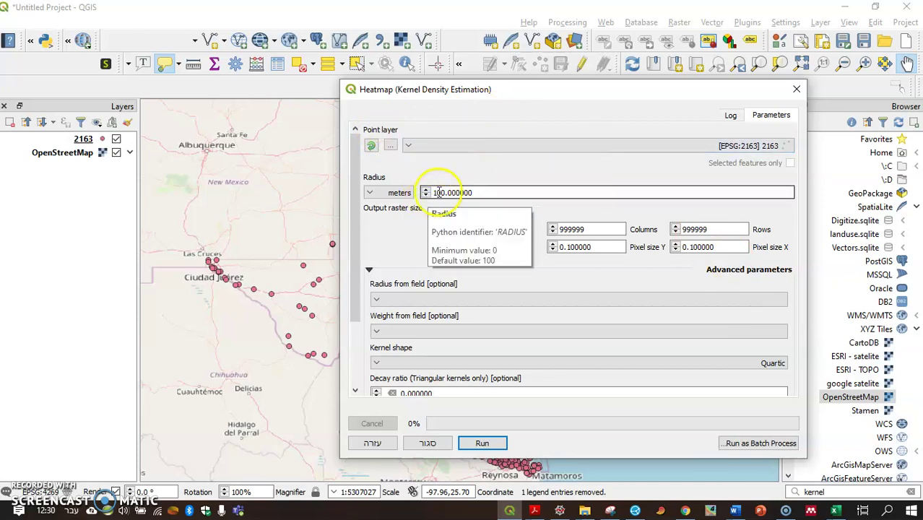
Set the heatmap Radius to 30000 meters and Pixel size to 2000, giving a 652 × 602 raster
left_click(477, 193)
double_click(477, 193)
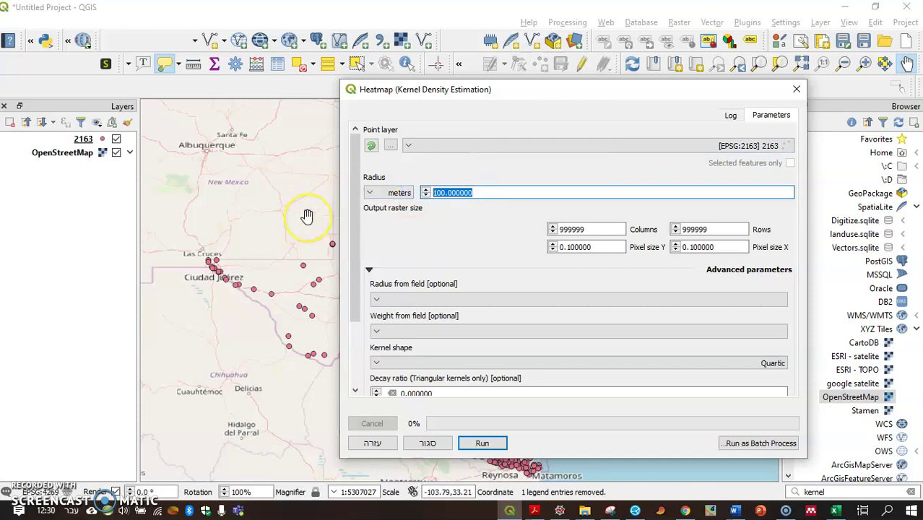
key("BackSpace")
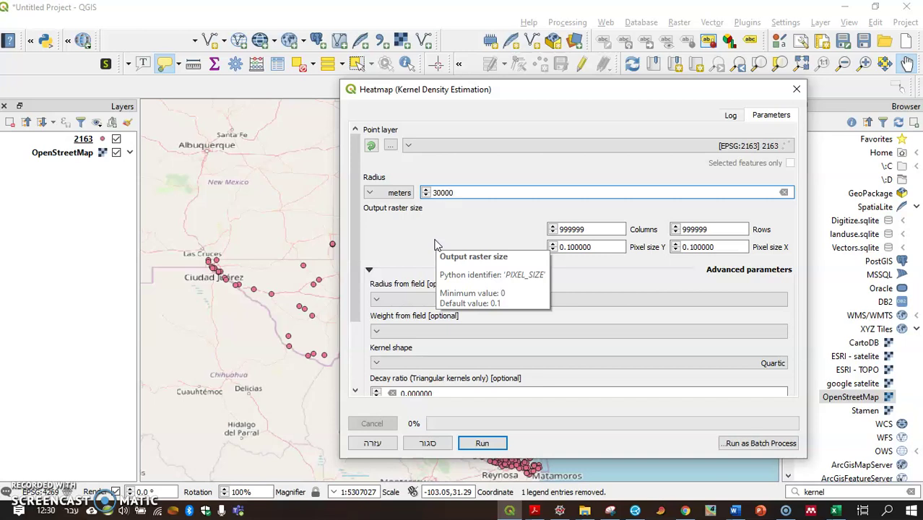
double_click(605, 243)
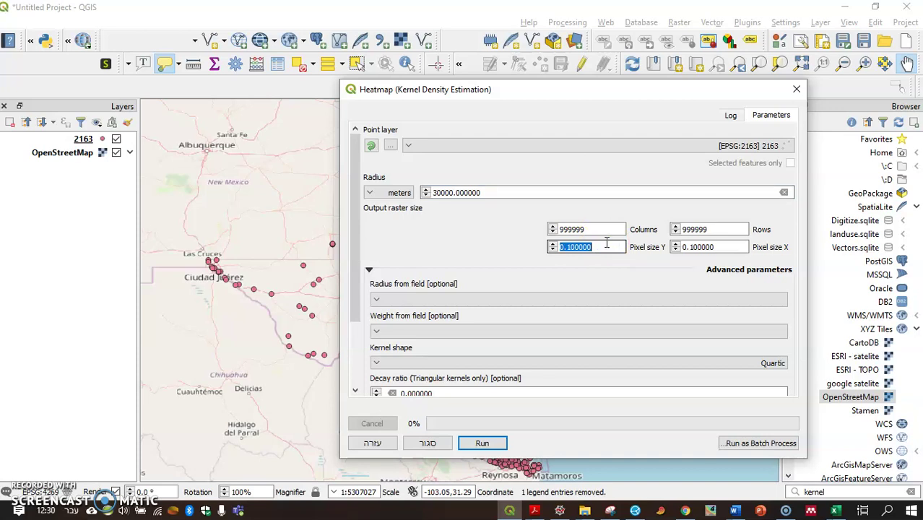
type("2")
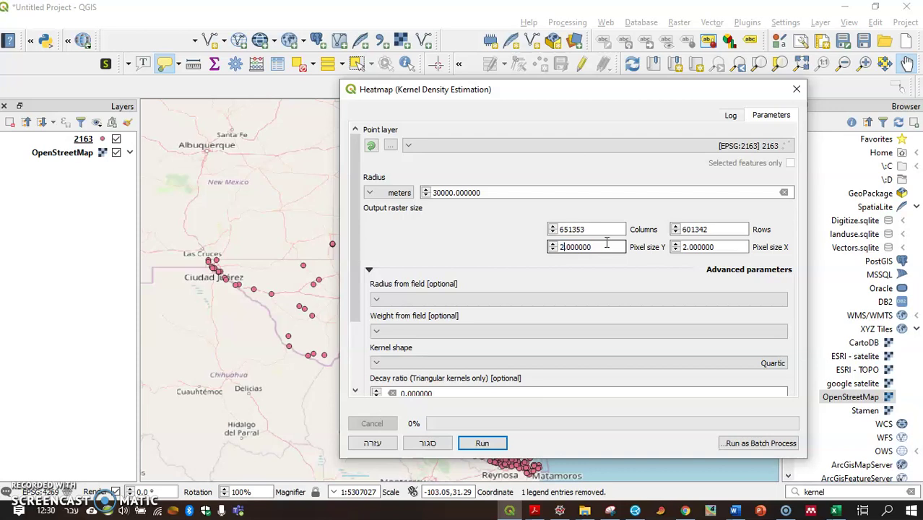
type("0")
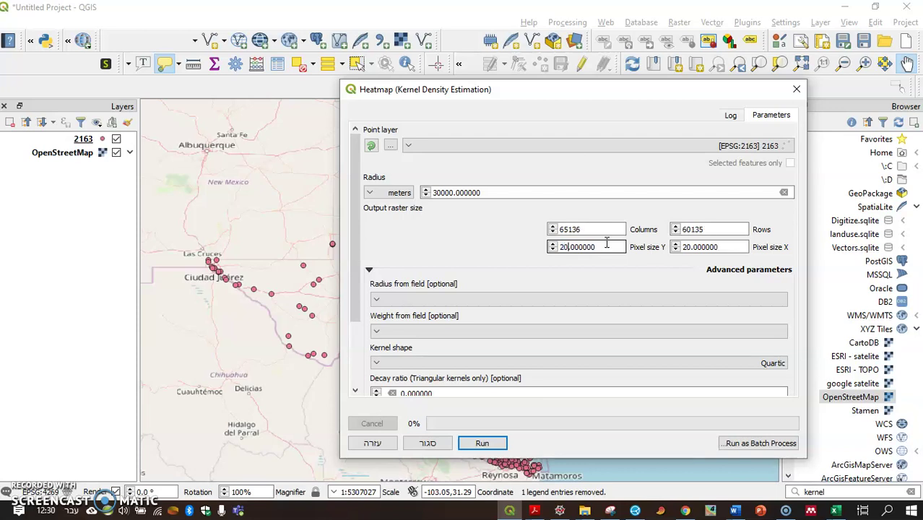
type("00")
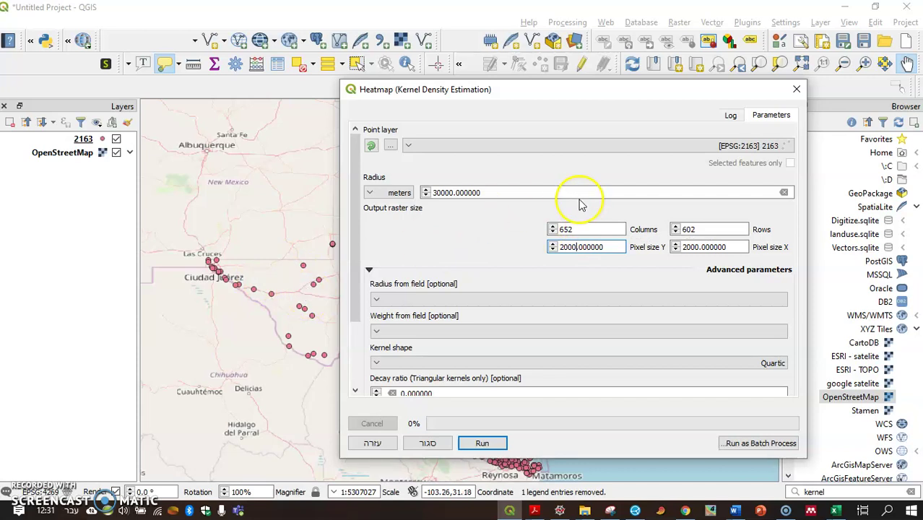
left_click(437, 193)
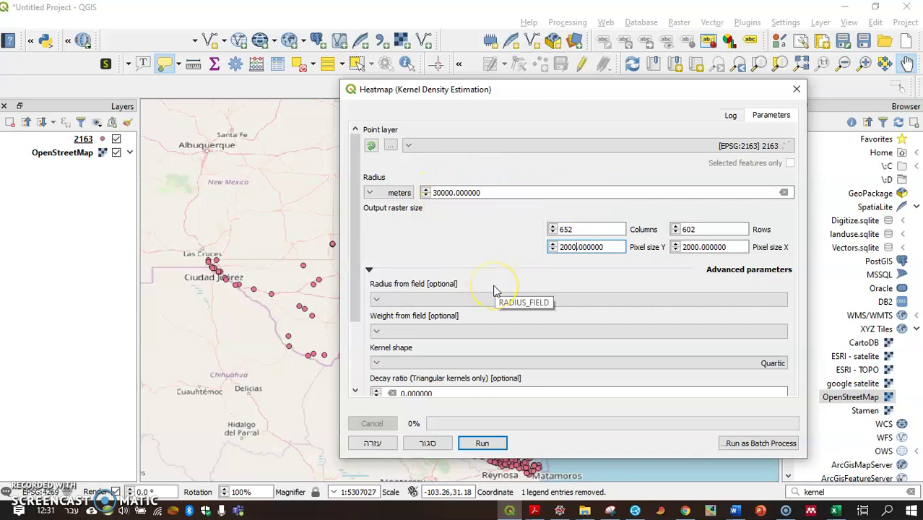
left_click(482, 445)
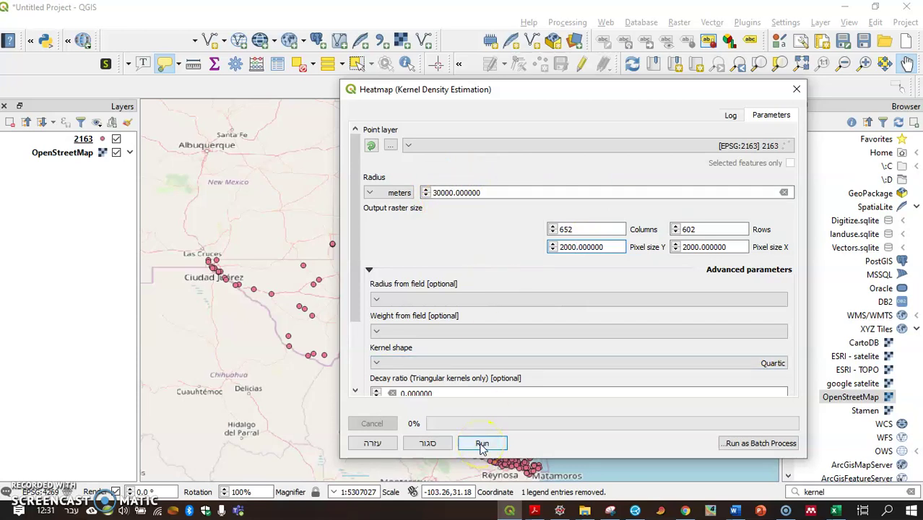
Run the heatmap, producing a raster ranging from 4.58973e-10 to 360.116
left_click(482, 445)
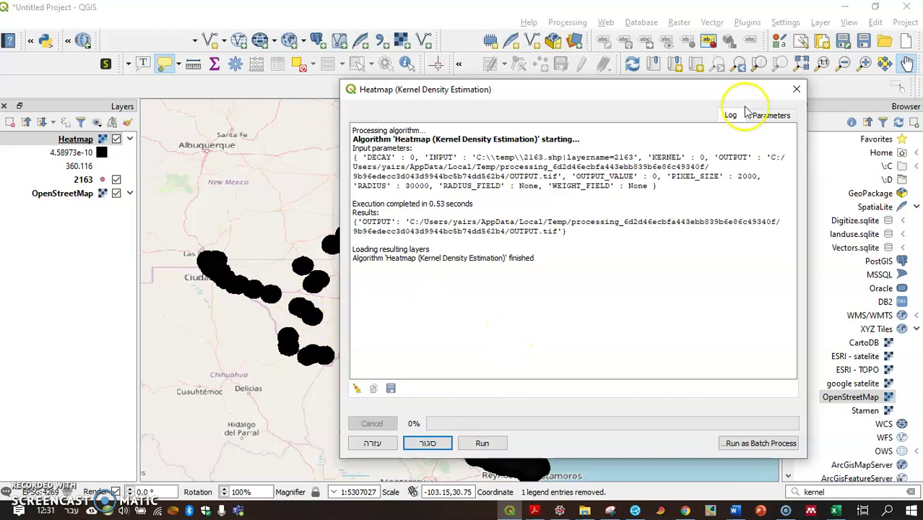
Rerun the heatmap with the radius increased from 30000 to 300000 meters
left_click(769, 116)
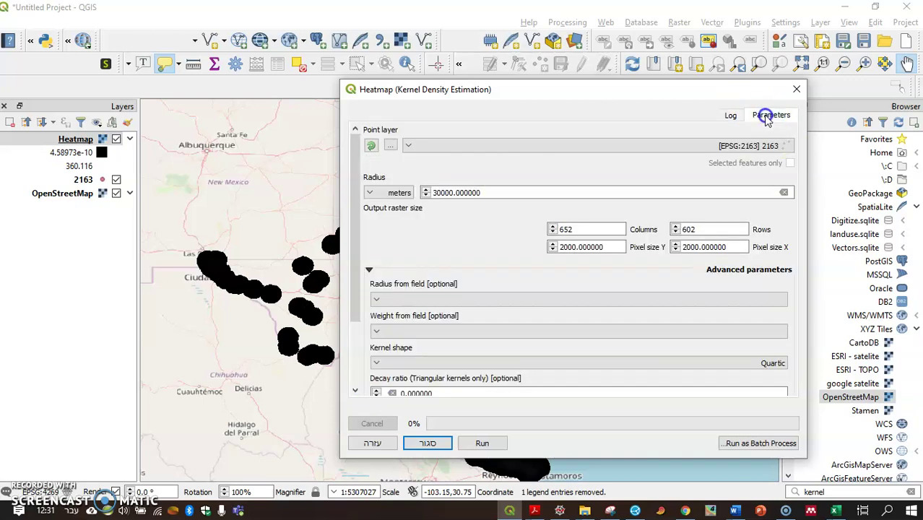
left_click(449, 192)
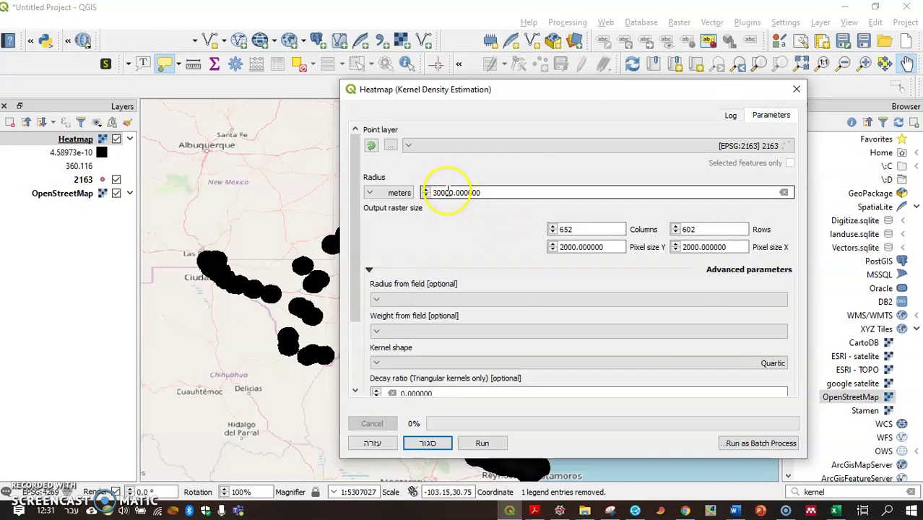
left_click(440, 191)
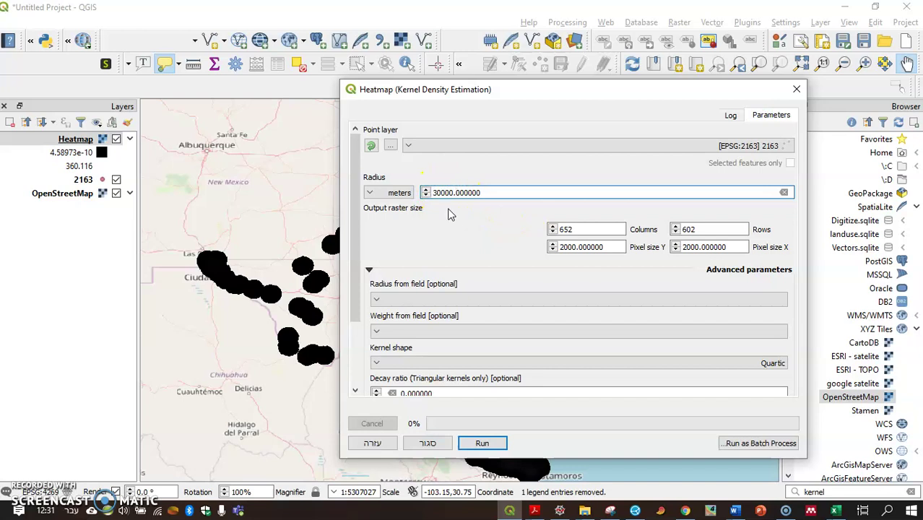
type("0")
left_click(482, 443)
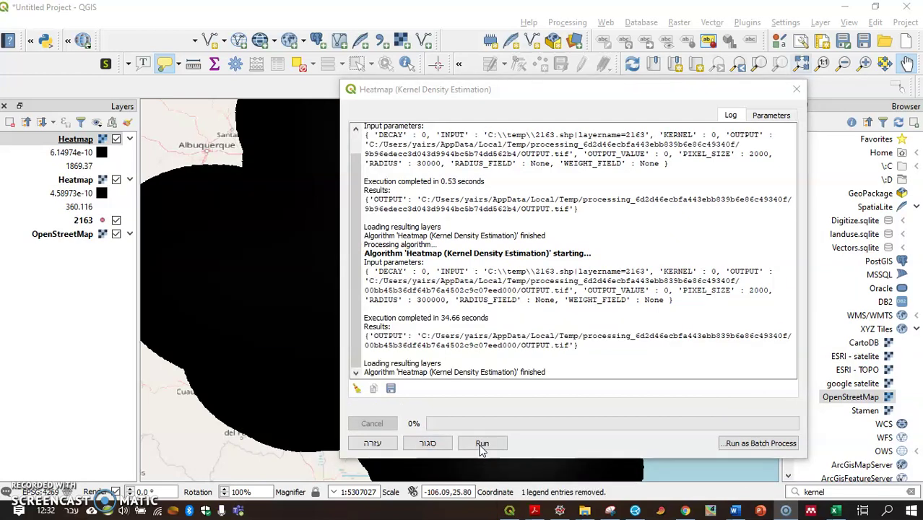
Set the 300000-meter Heatmap layer's global opacity to 40% in its Transparency properties
key("Escape")
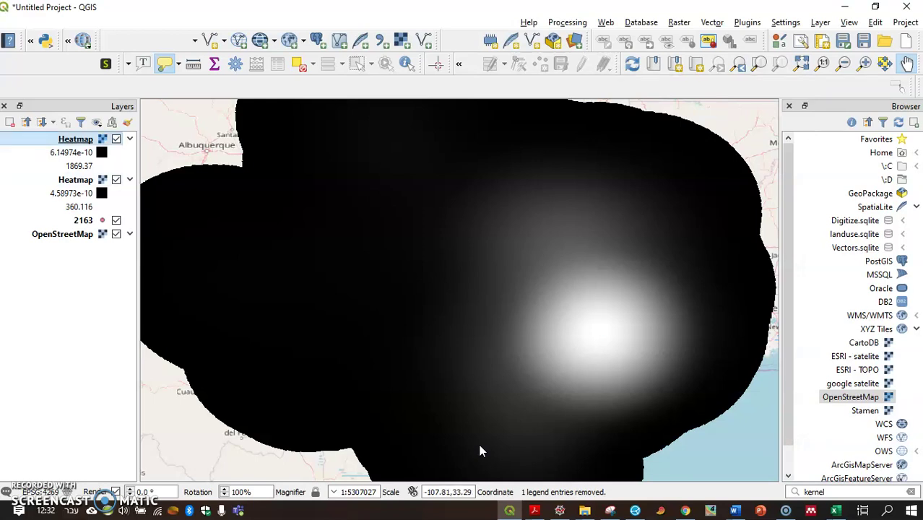
key("Menu")
key("Down")
key("Down")
key("Down")
key("Down")
key("Down")
key("Down")
key("Down")
key("Down")
key("Down")
key("Down")
key("Down")
key("Down")
key("Down")
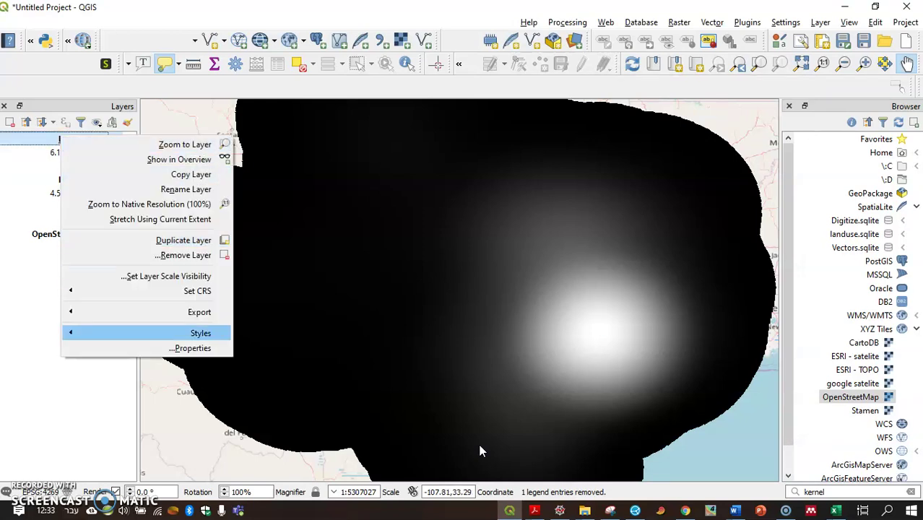
key("Return")
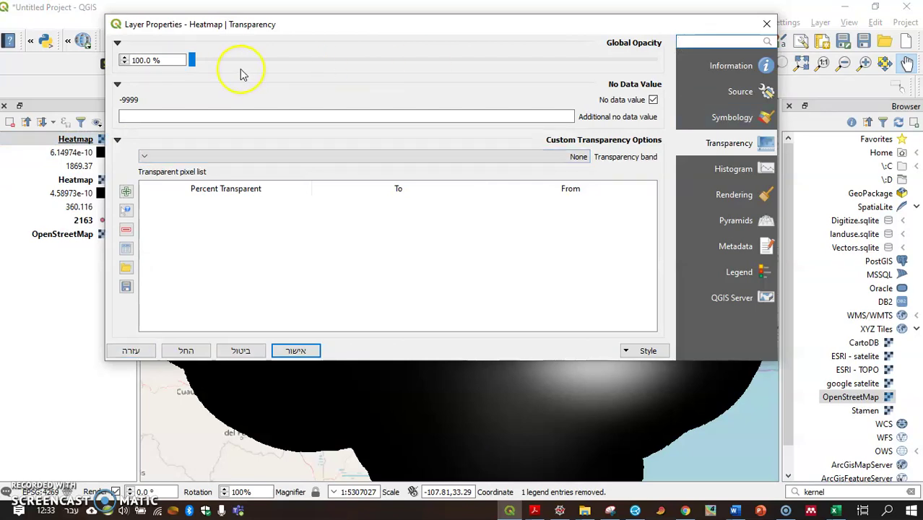
left_click(441, 62)
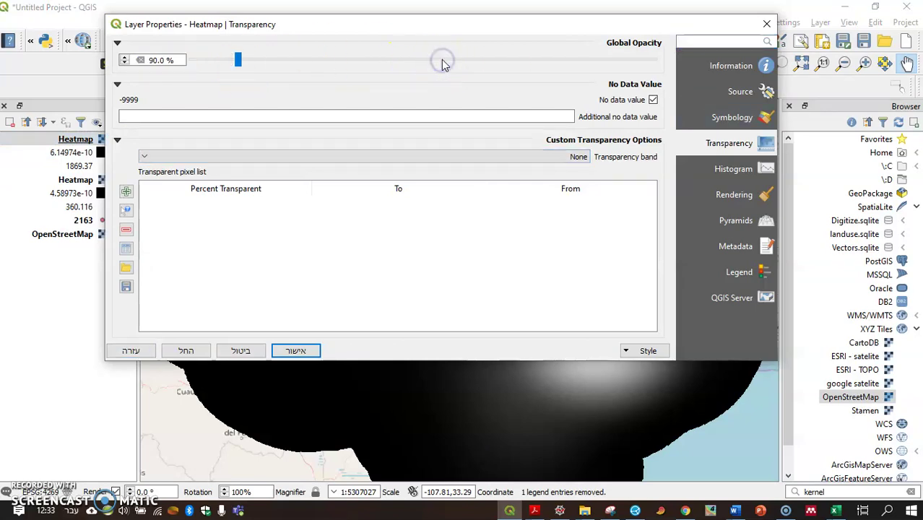
left_click(442, 62)
left_click(443, 63)
left_click(442, 62)
left_click(442, 62)
left_click(443, 63)
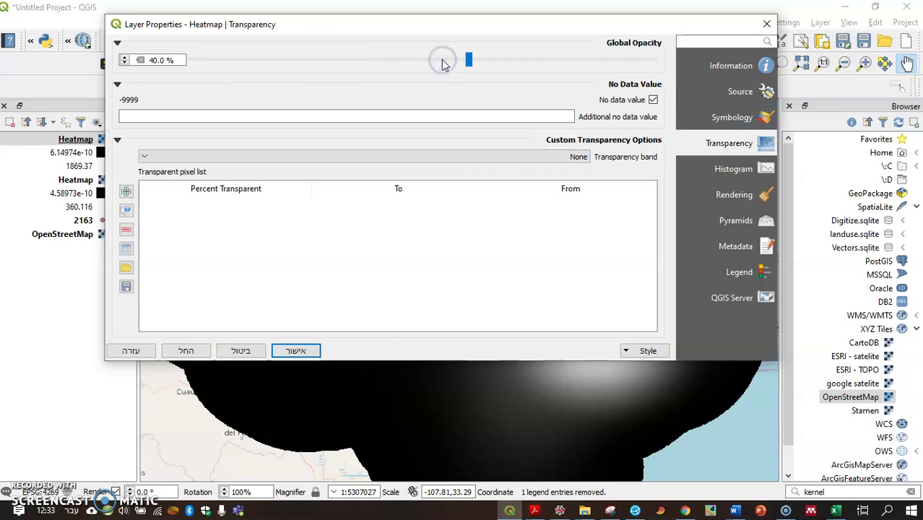
left_click(292, 352)
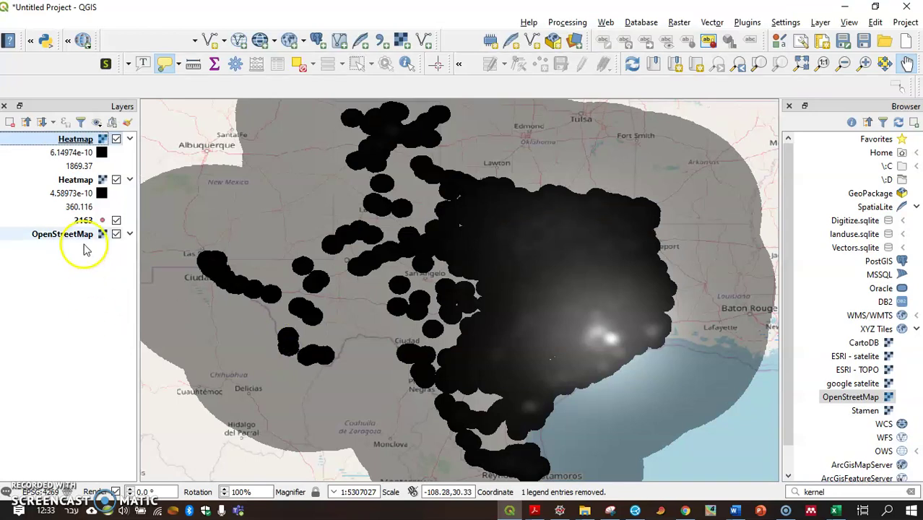
Hide layer 2163 and remove the older 30000-meter Heatmap layer
left_click(116, 220)
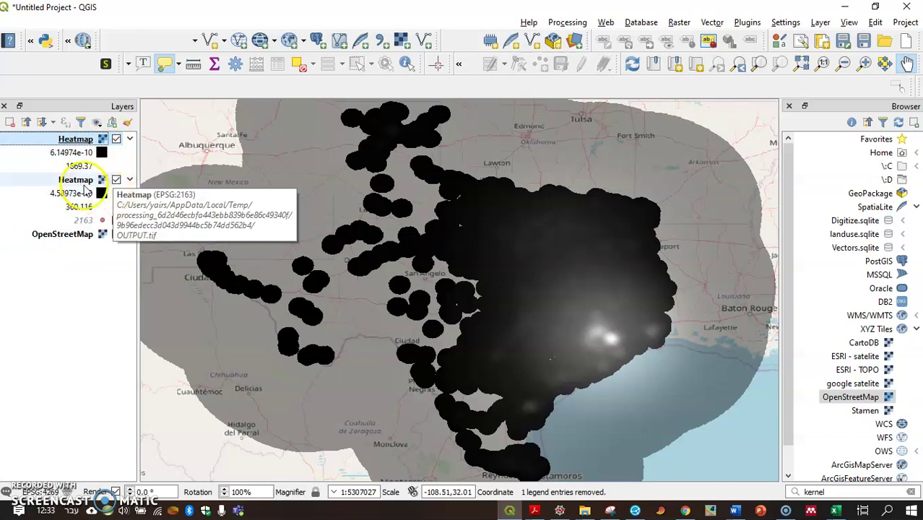
right_click(83, 182)
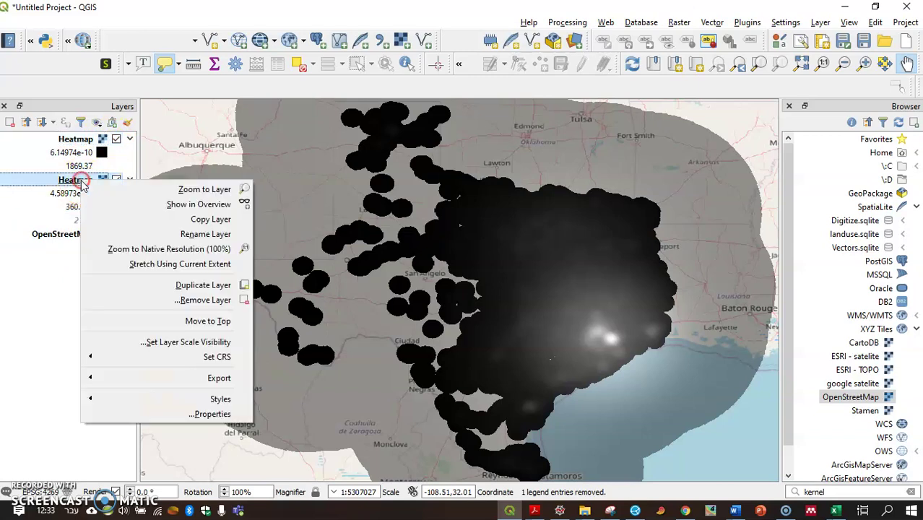
left_click(228, 300)
left_click(470, 272)
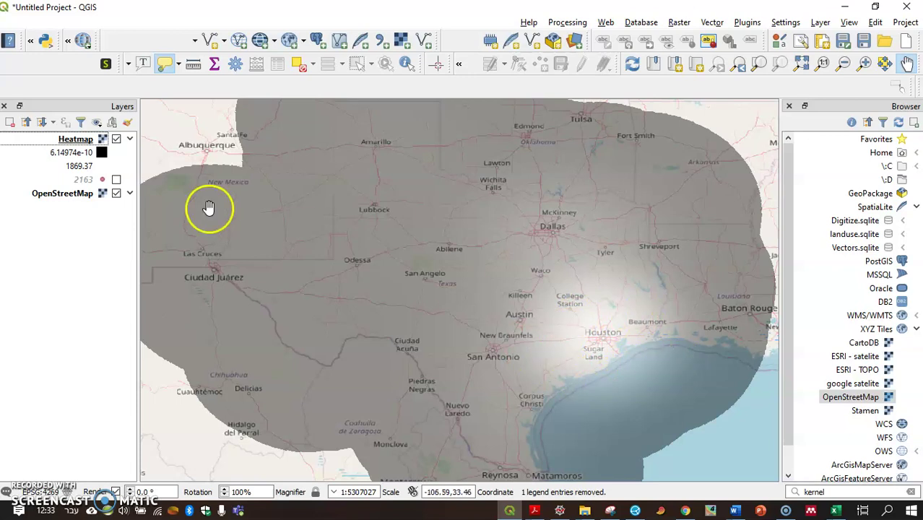
left_click(70, 139)
Raise the remaining Heatmap layer's global opacity to about 60%
right_click(70, 142)
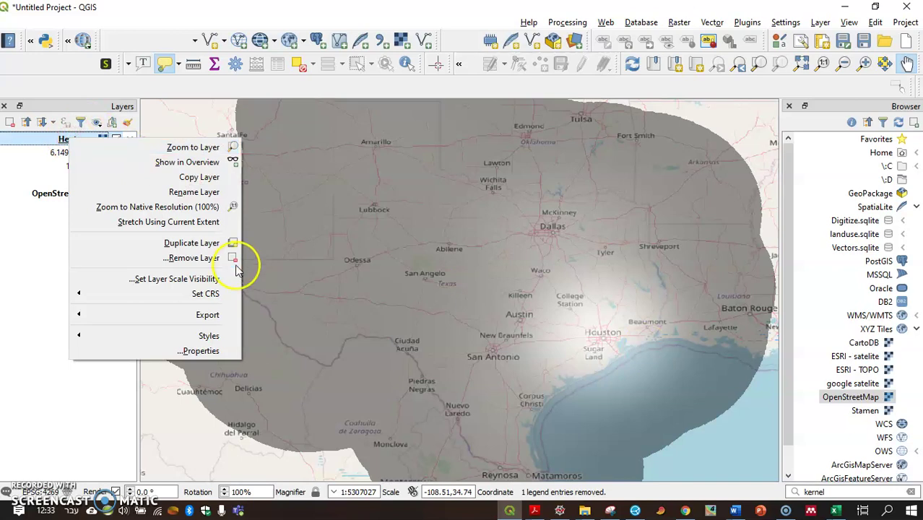
left_click(201, 351)
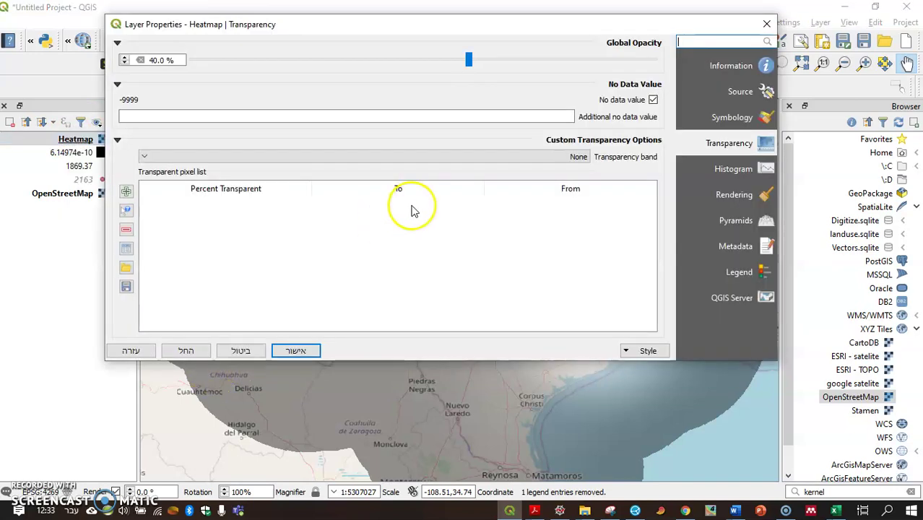
left_click(397, 62)
left_click(397, 61)
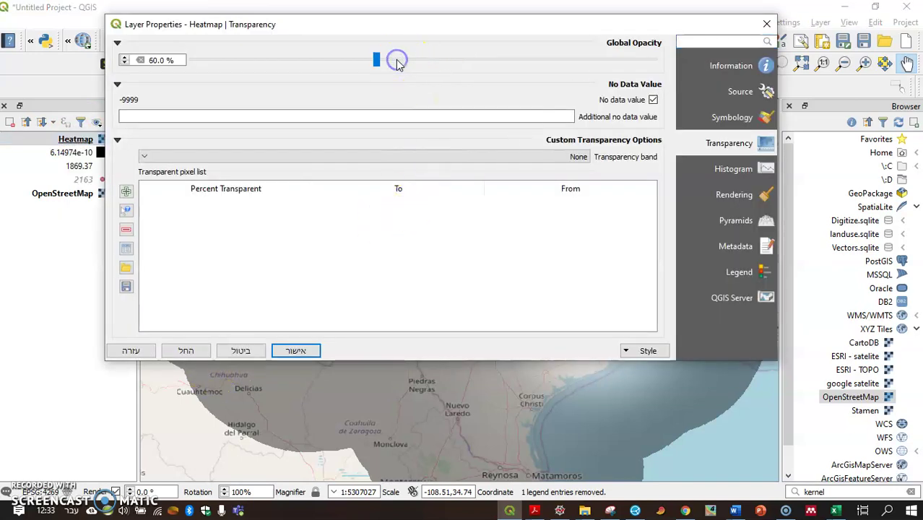
left_click(286, 351)
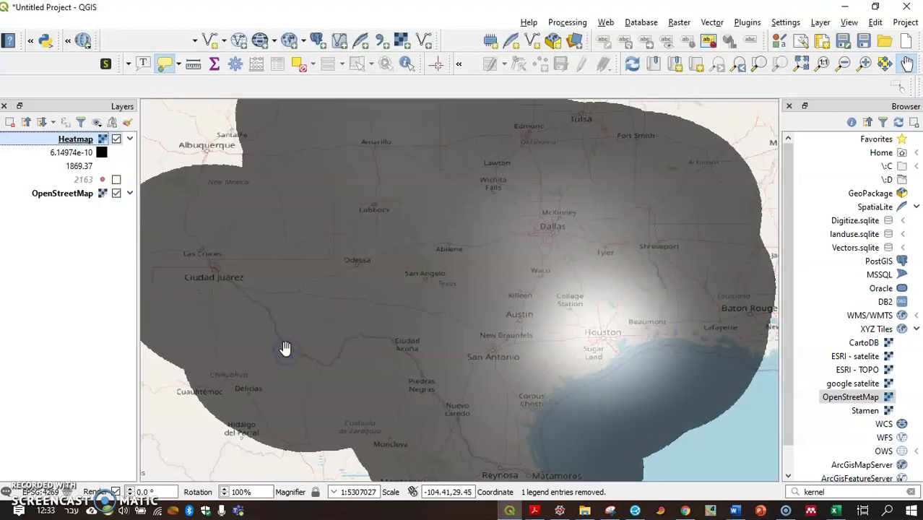